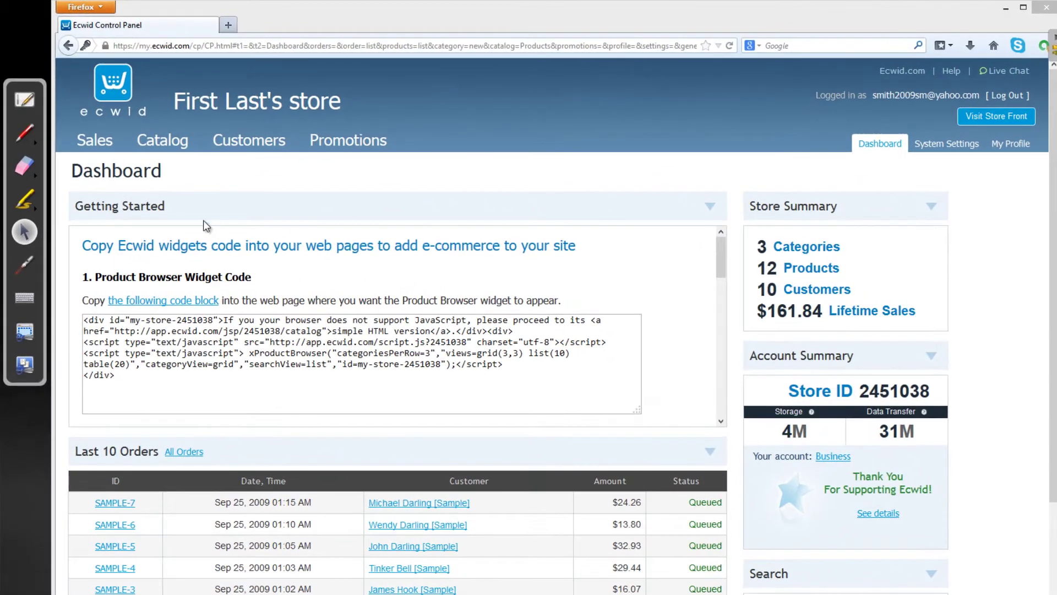
Go to the Catalog to list all 12 store products, including Molly's Chocolate Chip Cookies
left_click(163, 144)
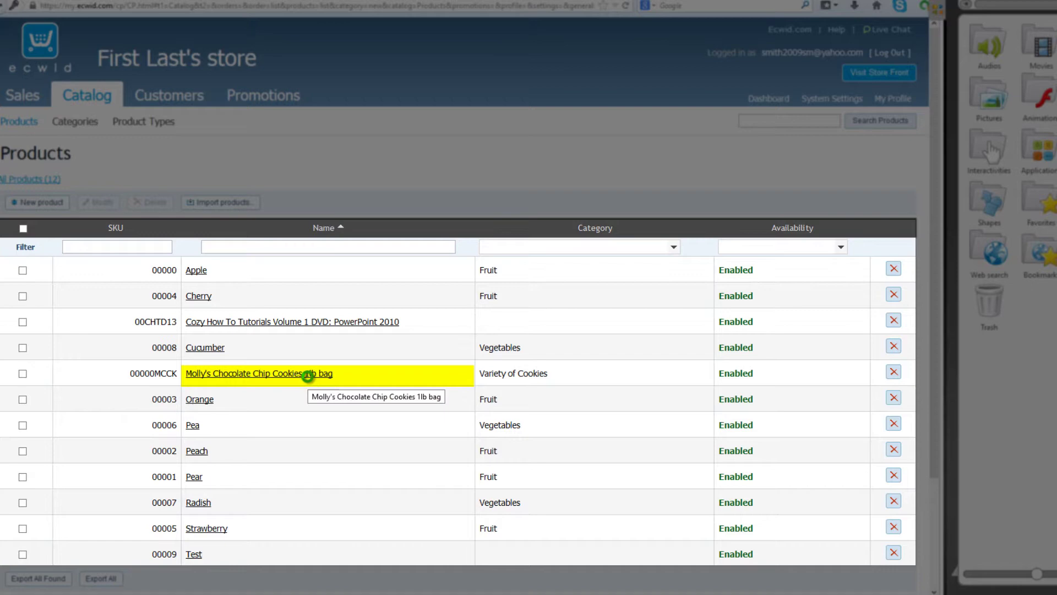
Open Molly's Chocolate Chip Cookies 1lb bag and set its price to 20.00
left_click(308, 376)
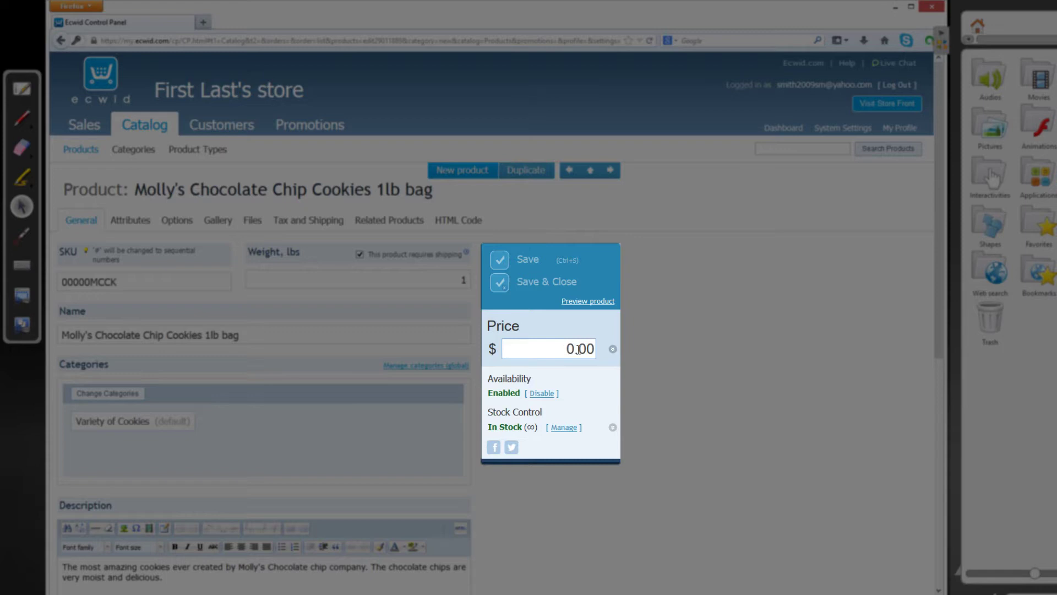
double_click(567, 348)
type("20.00")
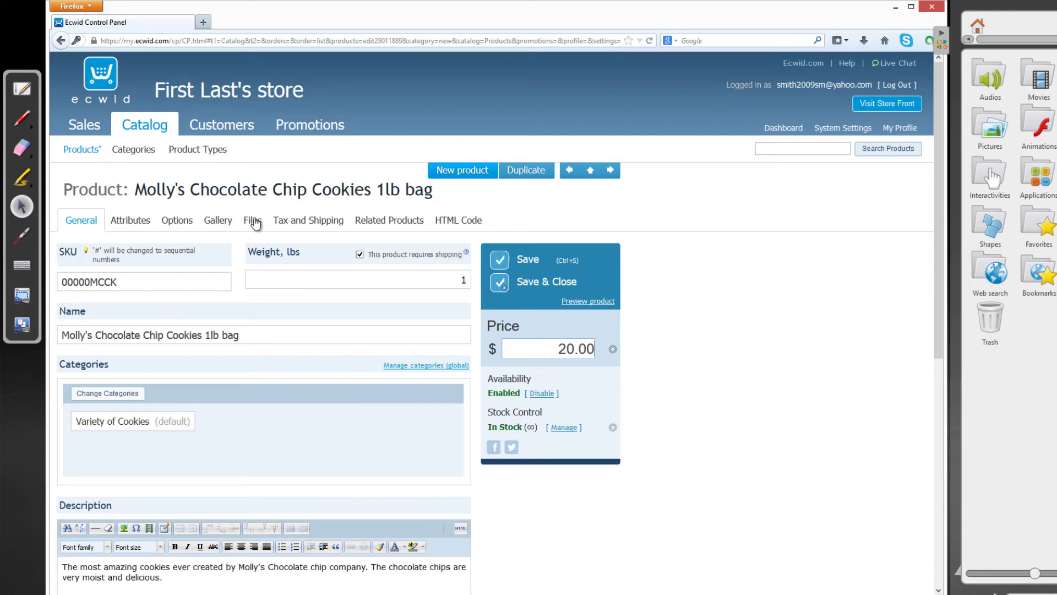
Handwrite 'Actual price $20.00' and 'Compare to price $30.00' beside the Price panel
left_click(23, 120)
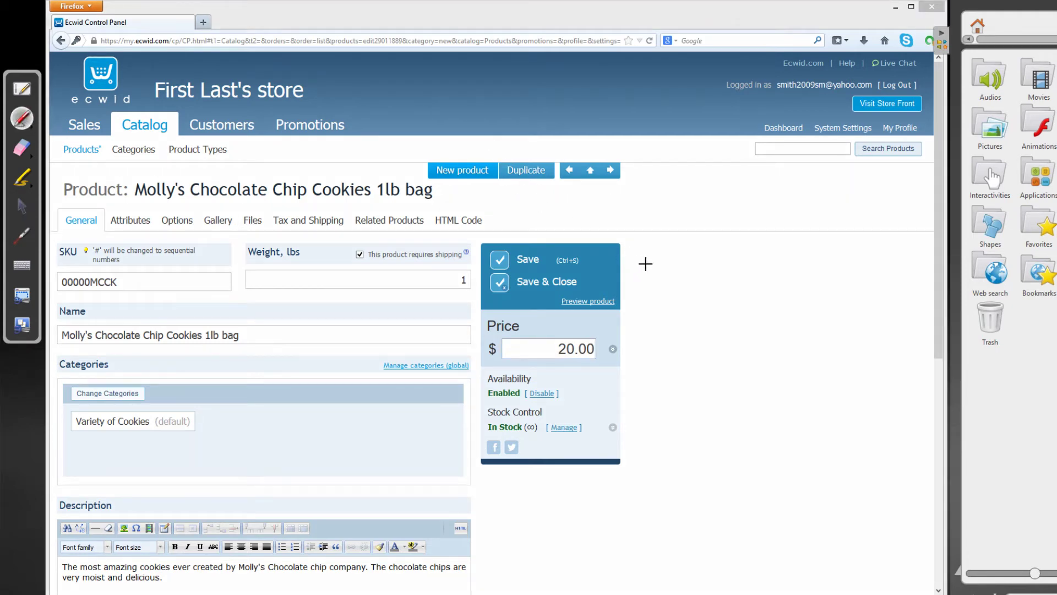
mouse_move(644, 265)
left_mouse_down()
mouse_move(633, 285)
mouse_move(727, 266)
mouse_move(719, 279)
mouse_move(741, 279)
mouse_move(746, 265)
mouse_move(809, 279)
mouse_move(904, 276)
left_mouse_up()
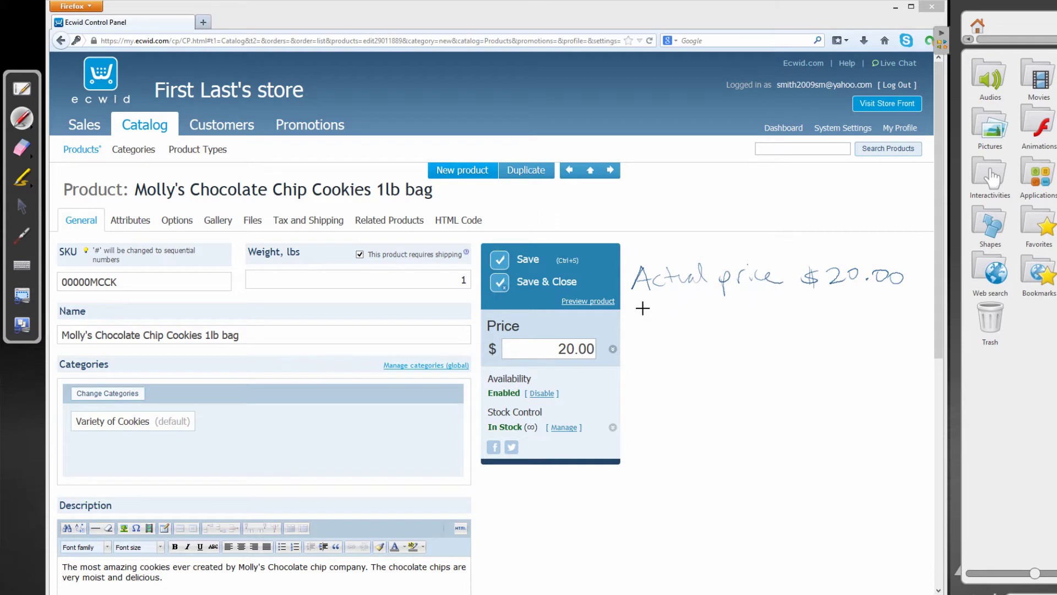
mouse_move(638, 306)
left_mouse_down()
mouse_move(705, 311)
mouse_move(732, 295)
mouse_move(786, 299)
mouse_move(764, 308)
mouse_move(853, 300)
mouse_move(855, 315)
mouse_move(873, 303)
mouse_move(907, 306)
left_mouse_up()
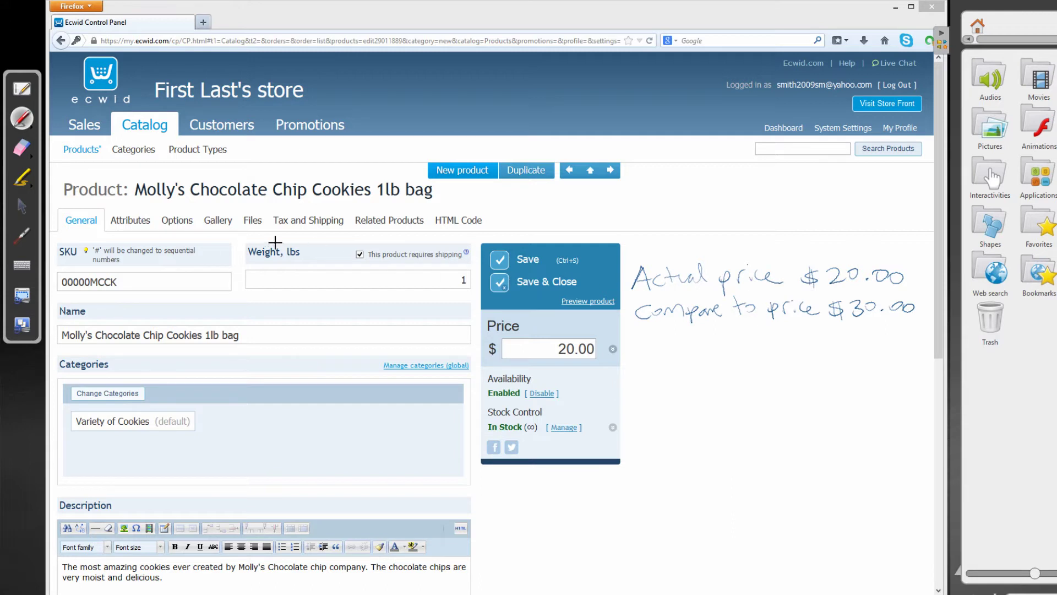
Expand the extra pricing fields and enter a Compare to price of 30.00
left_click(23, 206)
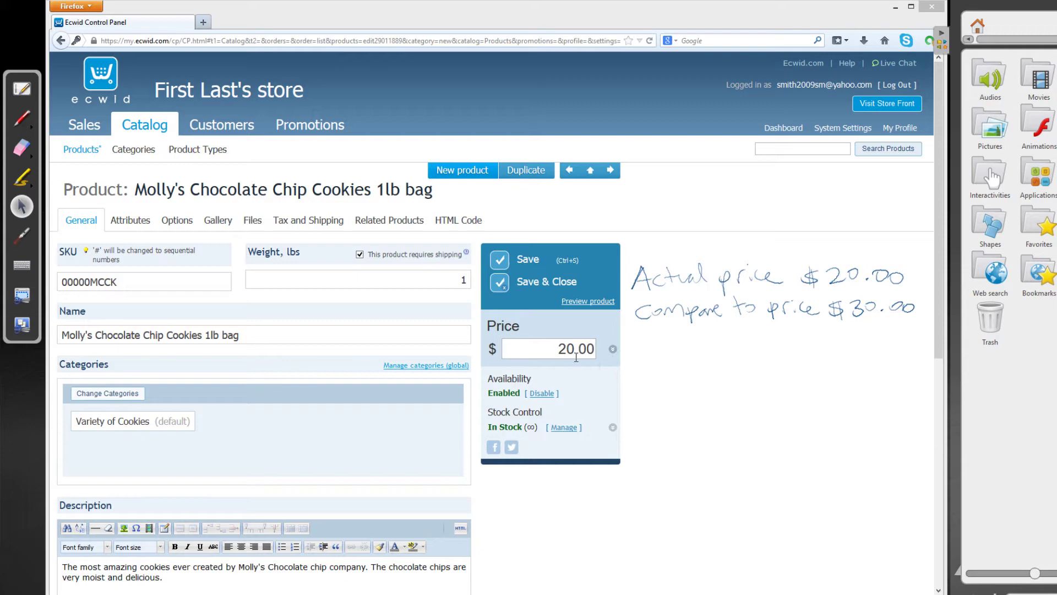
left_click(613, 350)
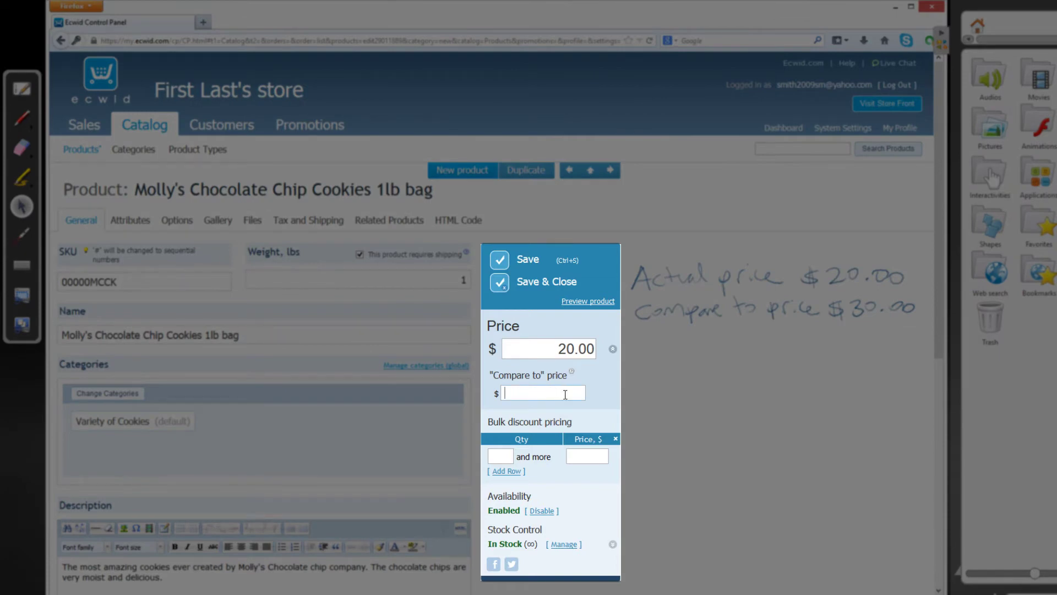
type("30.")
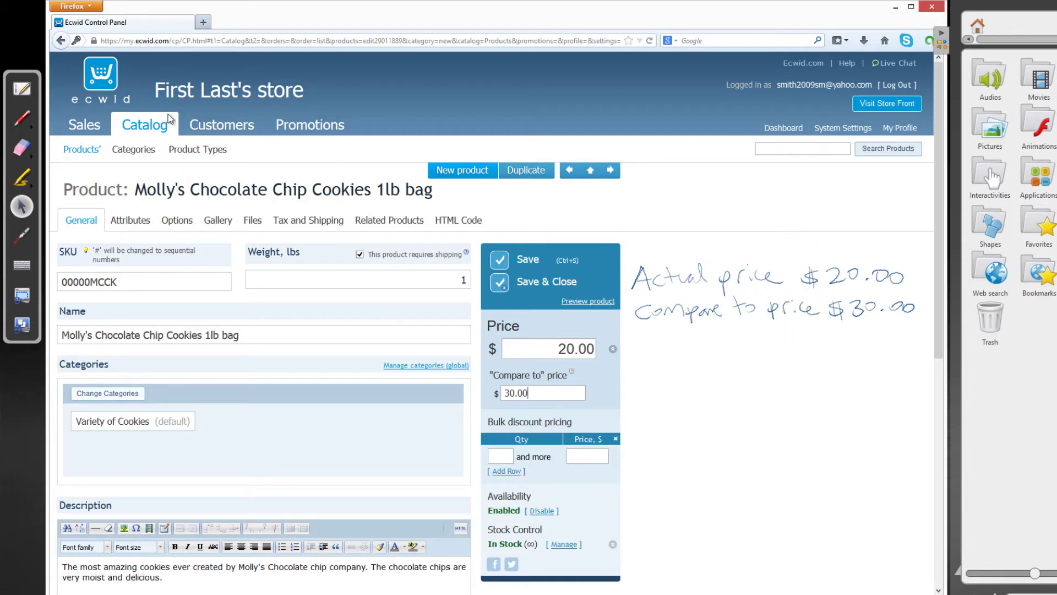
Handwrite an arrow and '- Suggested Retail' under the compare-to note
left_click(25, 119)
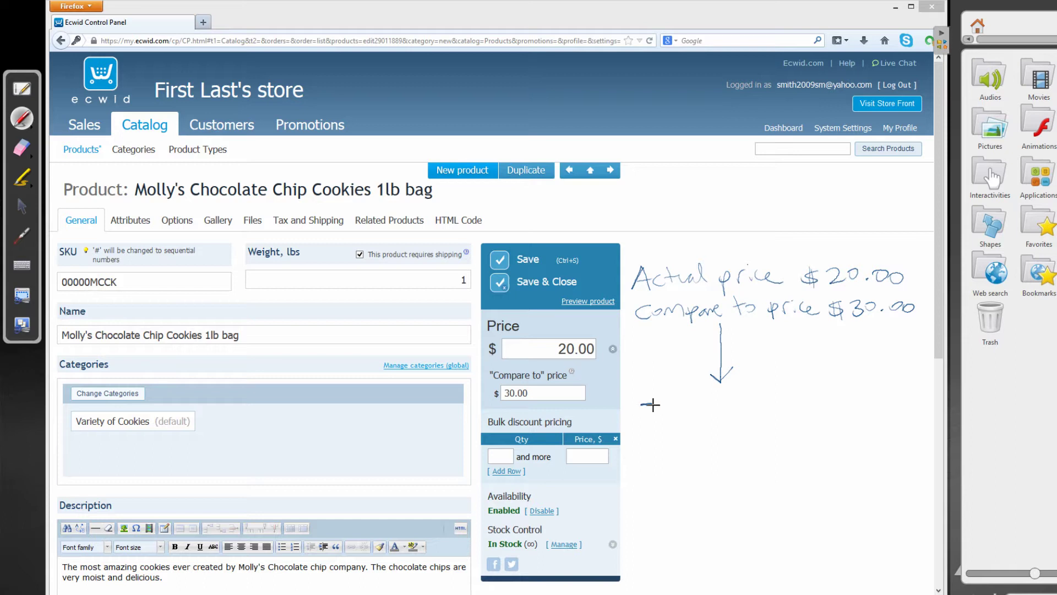
mouse_move(678, 396)
left_mouse_down()
mouse_move(705, 415)
mouse_move(744, 386)
mouse_move(845, 395)
left_mouse_up()
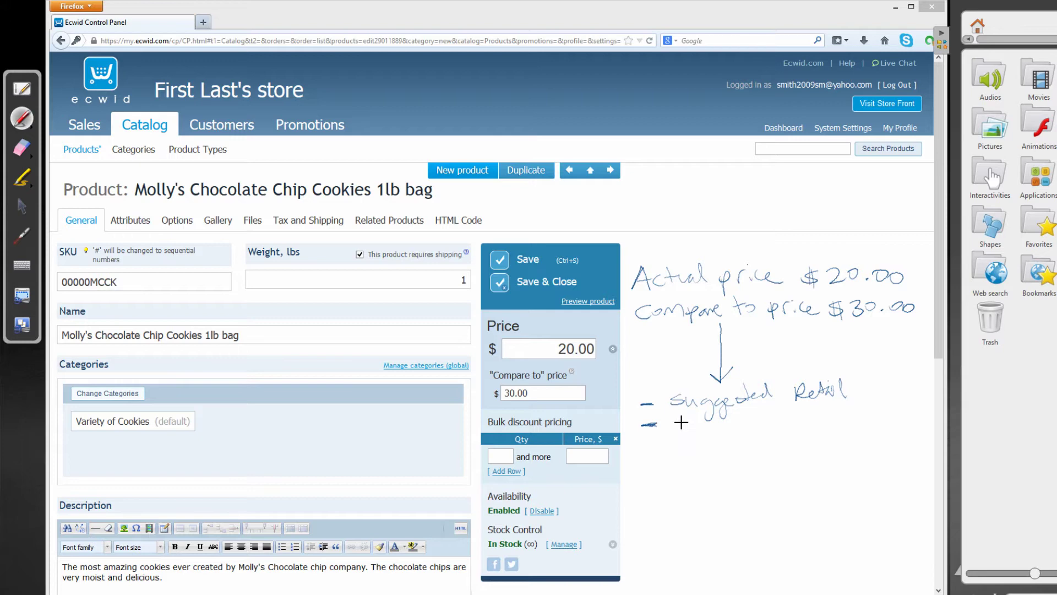
Handwrite '- Regular price' as the second bullet below Suggested Retail
mouse_move(678, 428)
left_mouse_down()
mouse_move(834, 412)
mouse_move(852, 425)
left_mouse_up()
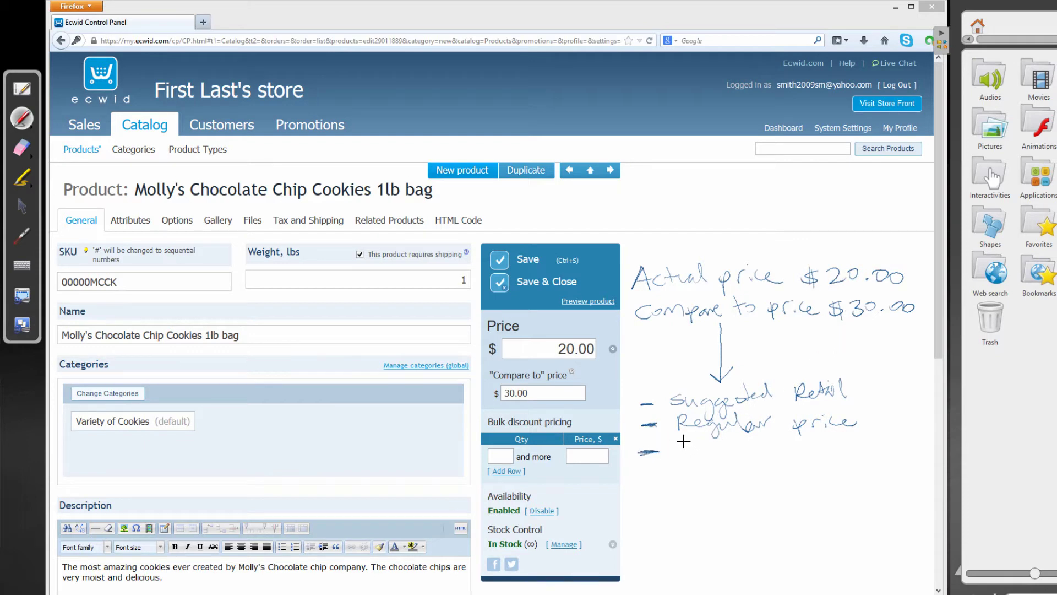
Handwrite '- competitor' as the third bullet explaining the $30.00 compare-to price
mouse_move(686, 441)
left_mouse_down()
mouse_move(677, 447)
mouse_move(747, 438)
mouse_move(800, 446)
mouse_move(805, 425)
mouse_move(786, 444)
left_mouse_up()
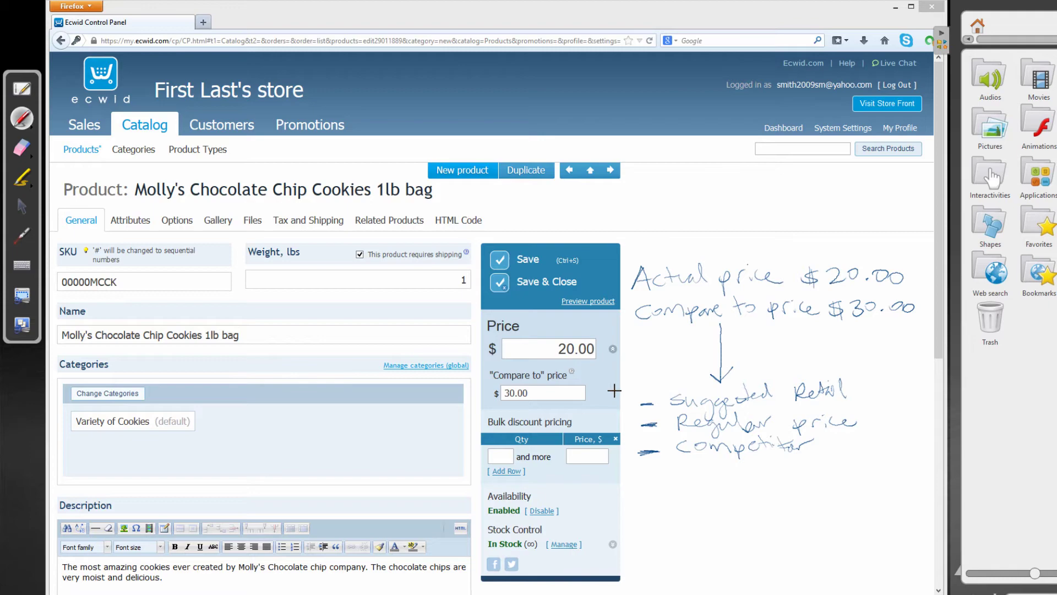
Add a bulk discount tier charging 15 per item for quantities of 5 and more
left_click(21, 206)
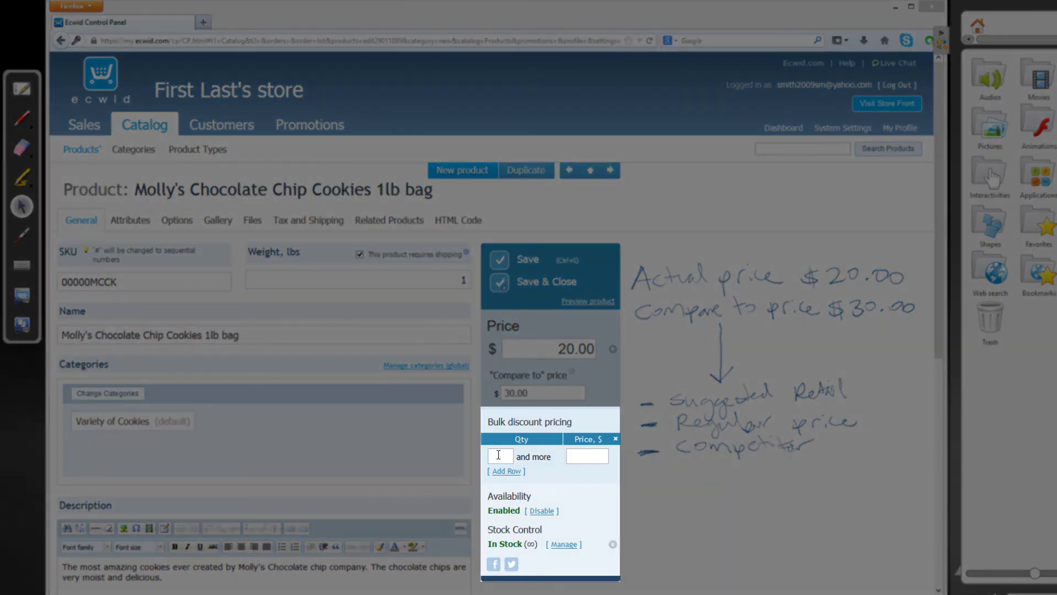
left_click(498, 454)
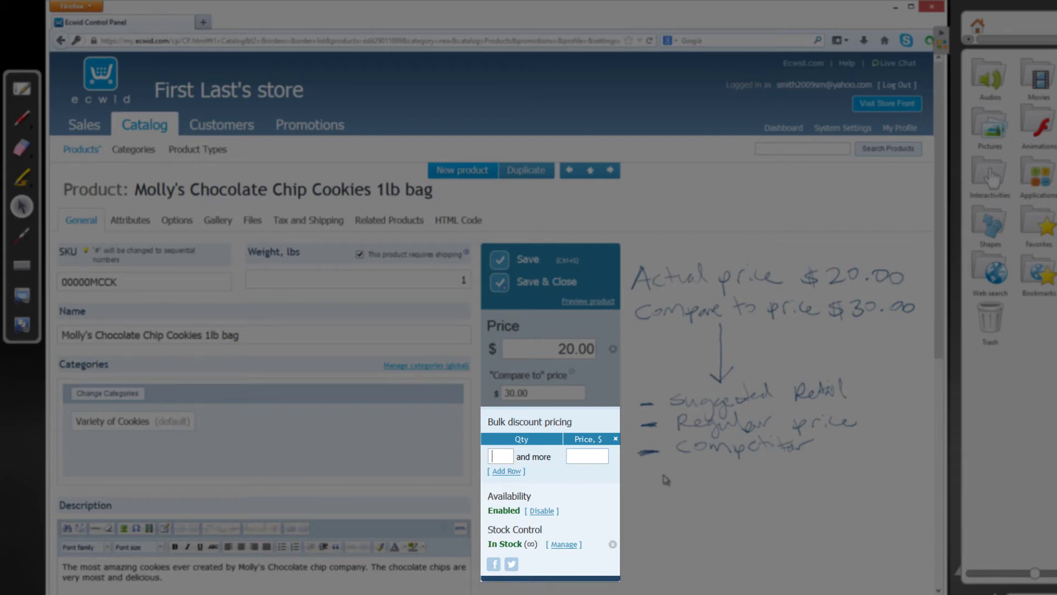
type("5")
type("15")
Handwrite the worked example '5 x $15 = $75' under the 5+ note
left_click(21, 118)
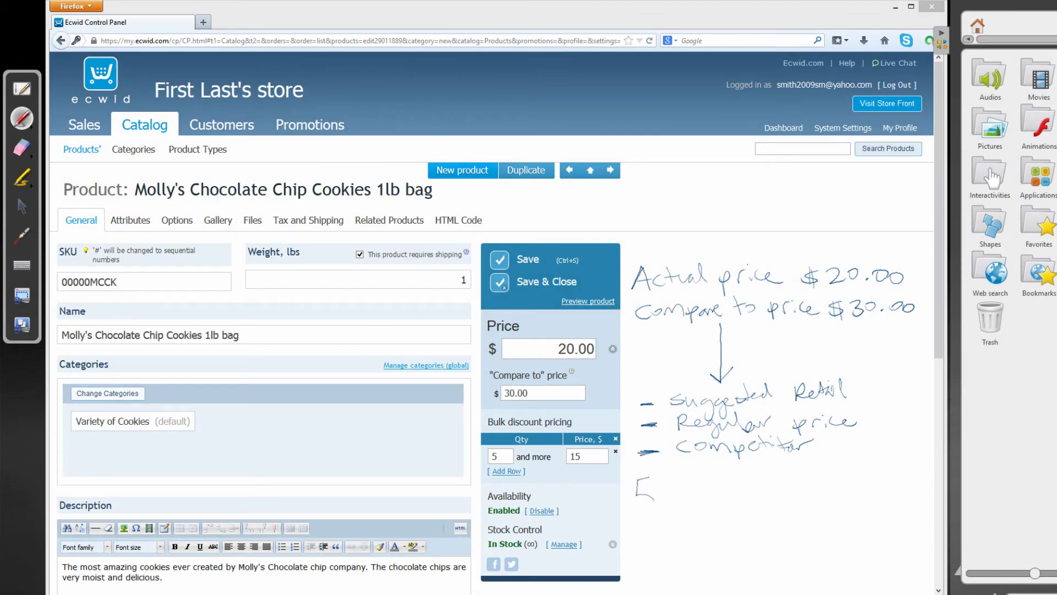
mouse_move(653, 498)
left_mouse_down()
mouse_move(637, 510)
mouse_move(687, 490)
mouse_move(678, 505)
mouse_move(776, 482)
mouse_move(785, 494)
mouse_move(833, 495)
mouse_move(853, 471)
left_mouse_up()
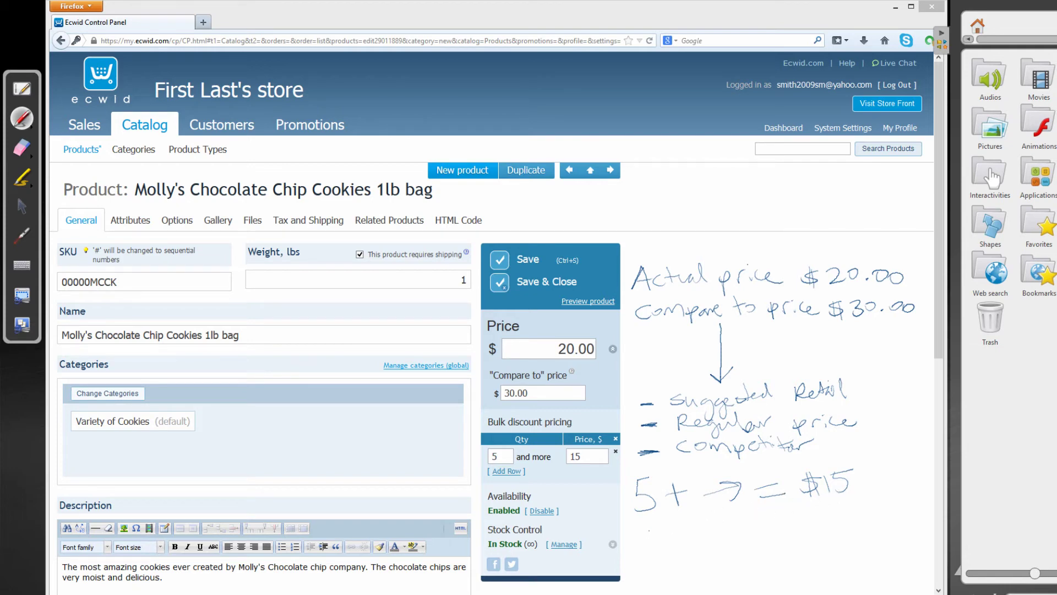
mouse_move(631, 542)
left_mouse_down()
mouse_move(631, 556)
mouse_move(707, 551)
mouse_move(734, 531)
mouse_move(735, 545)
mouse_move(745, 541)
mouse_move(754, 523)
left_mouse_up()
left_click_drag(764, 531, 786, 532)
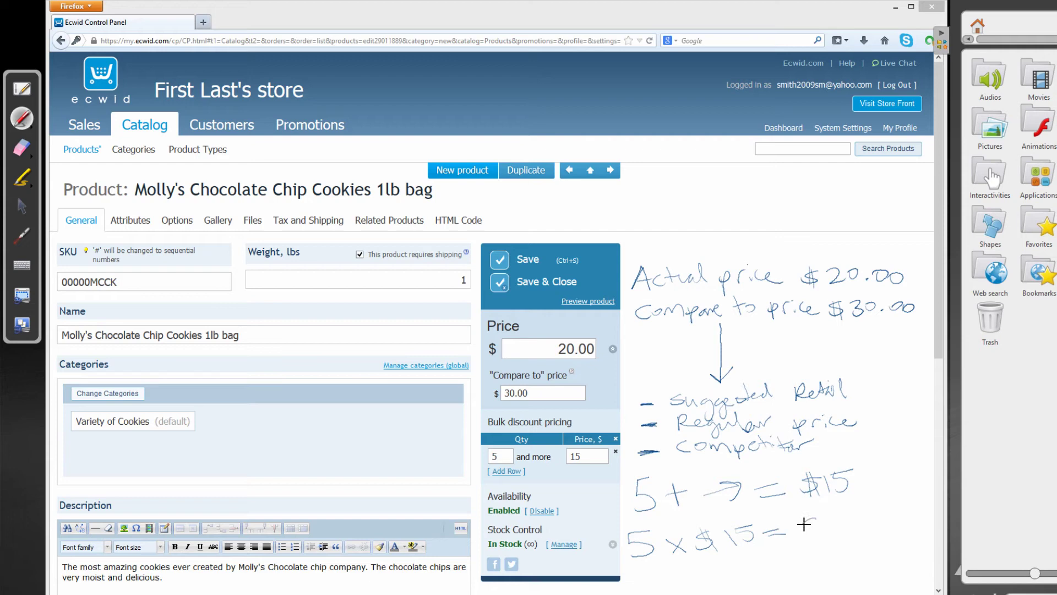
mouse_move(797, 520)
left_mouse_down()
mouse_move(812, 539)
mouse_move(832, 516)
mouse_move(840, 537)
mouse_move(868, 510)
left_mouse_up()
Add a second bulk discount row: quantity 10 and more at a price of 10
left_click(21, 209)
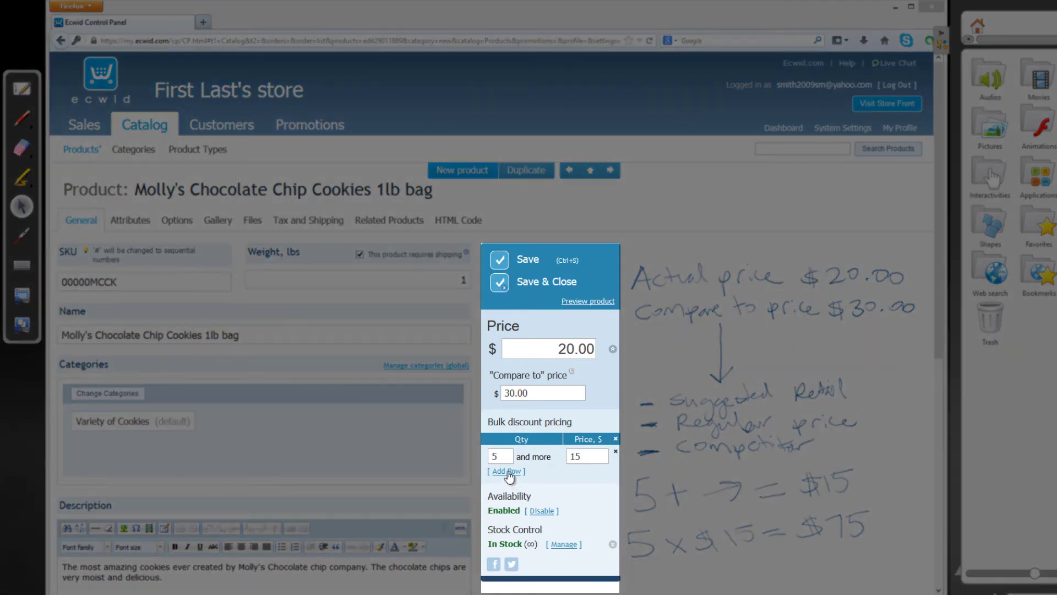
left_click(507, 472)
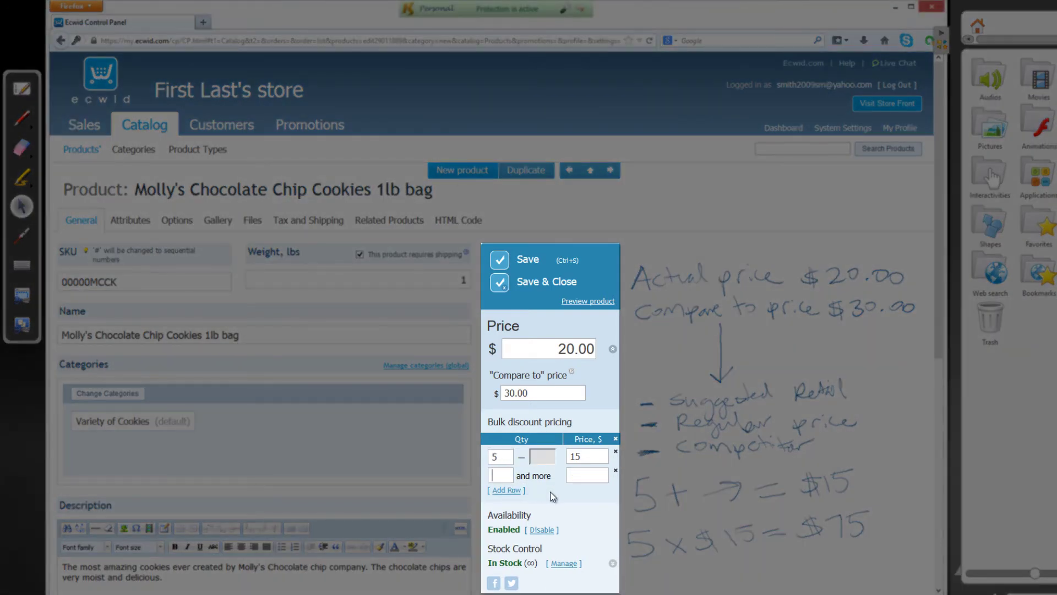
type("10")
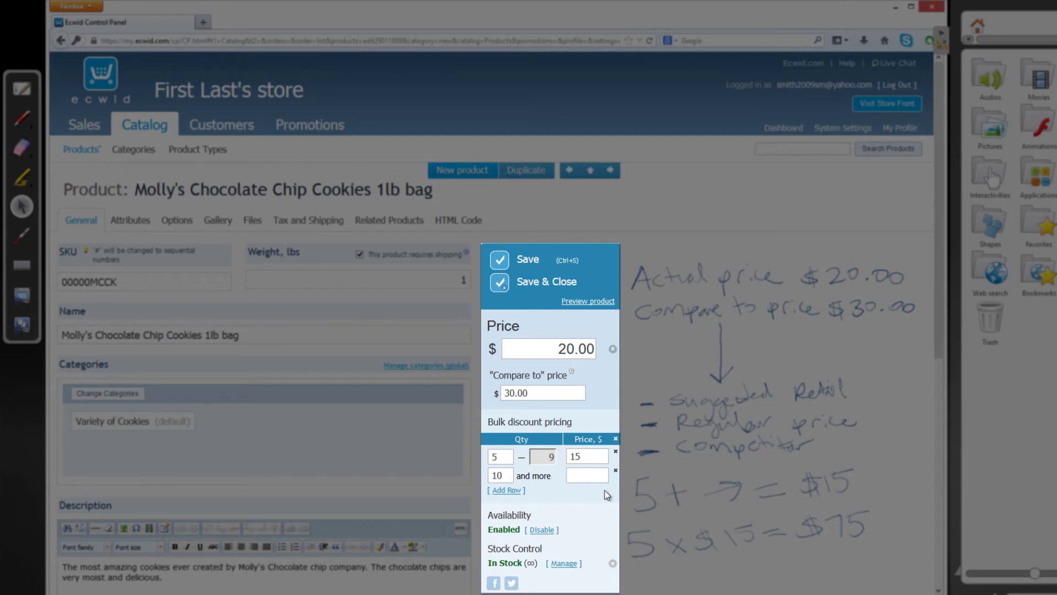
type("10")
left_click(582, 483)
Save the 15.00 and 10.00 bulk price tiers and erase all handwritten screen notes
left_click(502, 260)
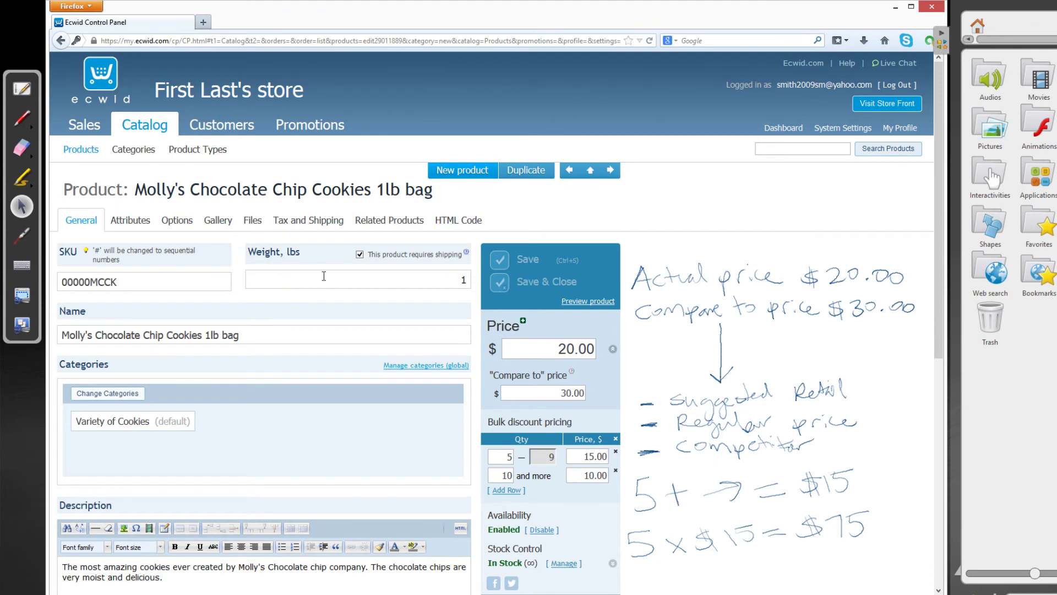
left_click(23, 154)
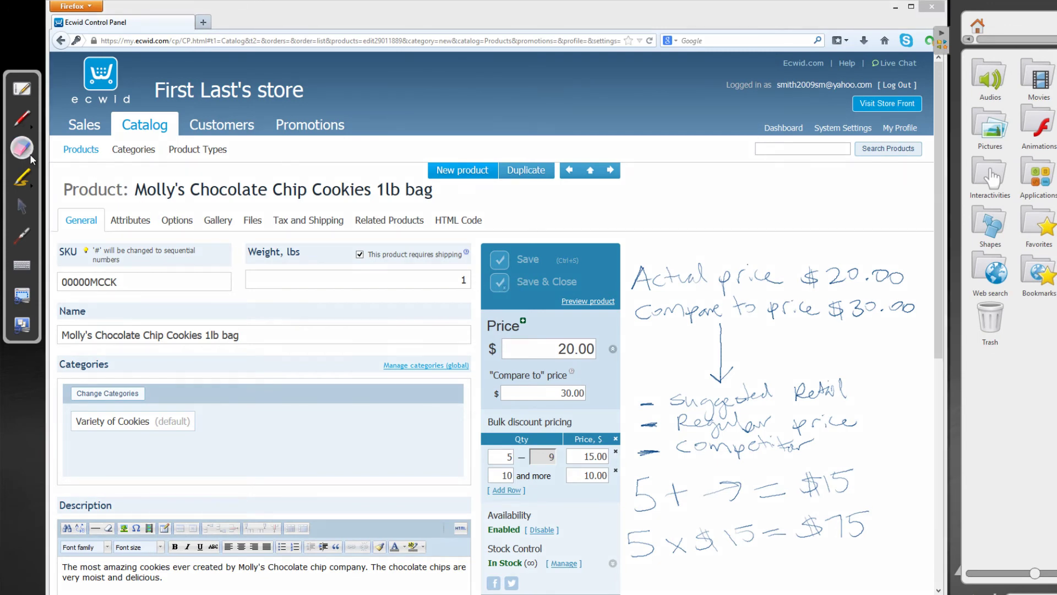
left_click(34, 161)
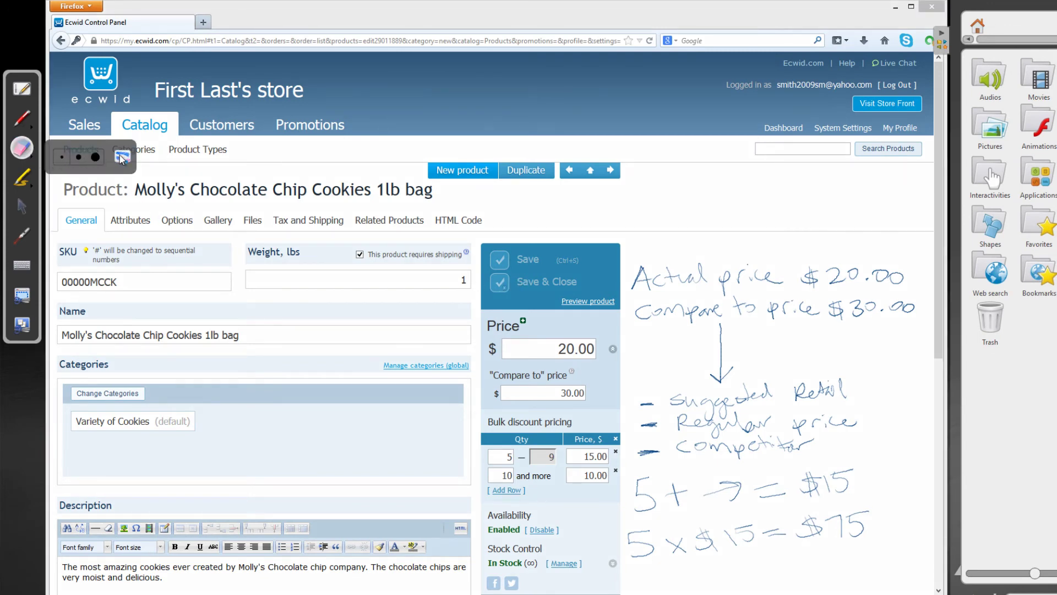
left_click(122, 157)
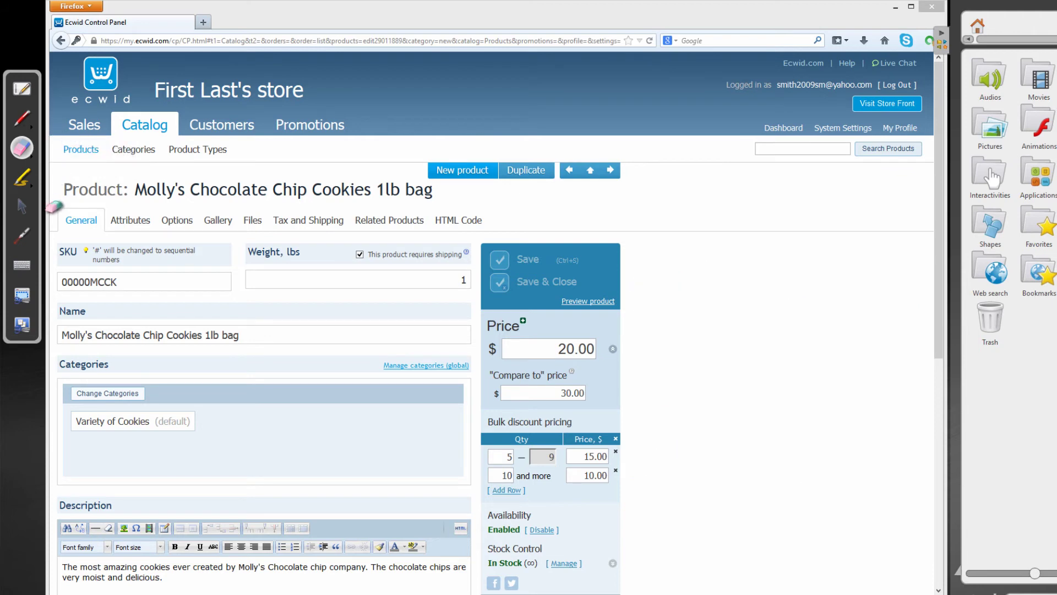
left_click(24, 208)
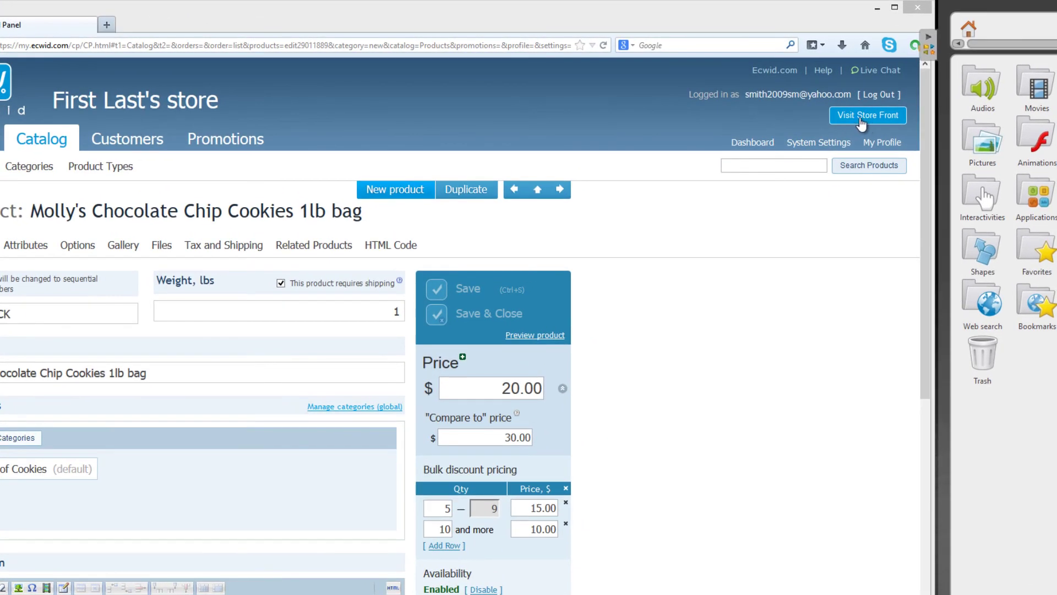
Visit the storefront and browse the Variety of Cookies category showing the $20.00 (was $30.00) bag
left_click(861, 118)
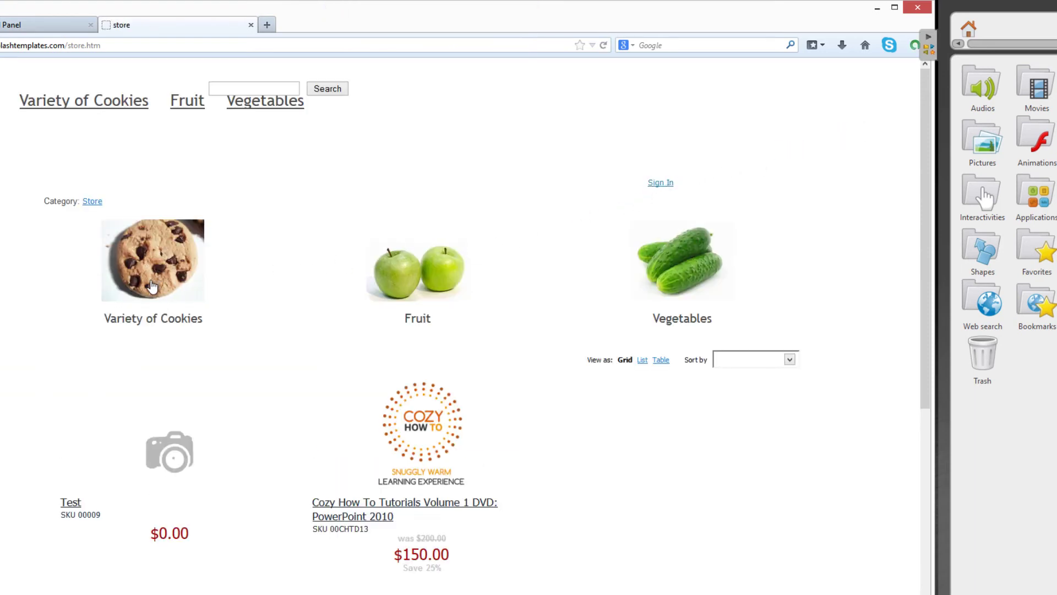
left_click(153, 285)
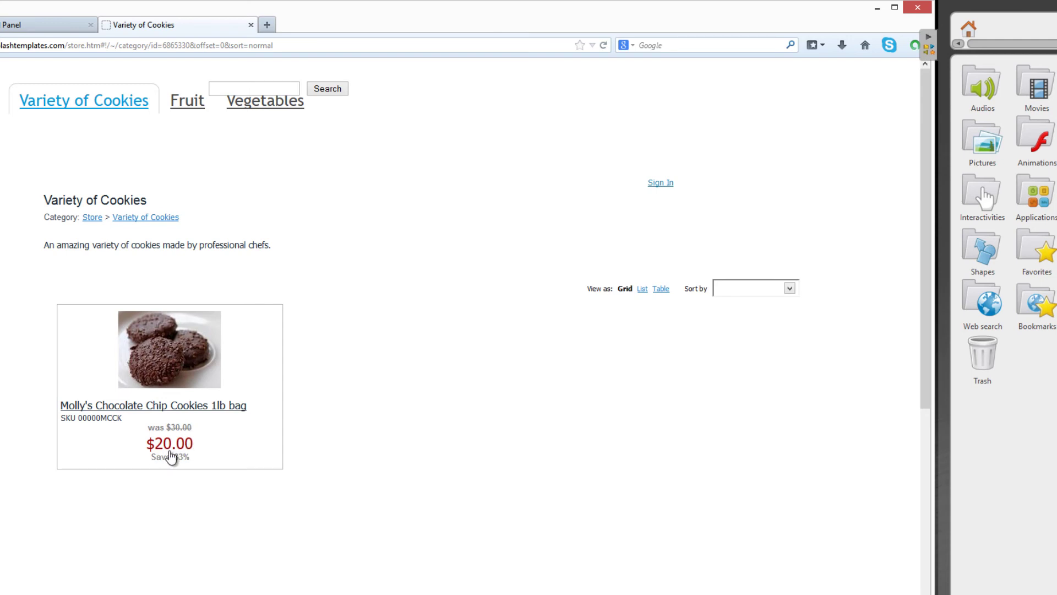
Add 5 Molly's Chocolate Chip Cookies 1lb bags to the shopping bag at $15.00 each
left_click(150, 404)
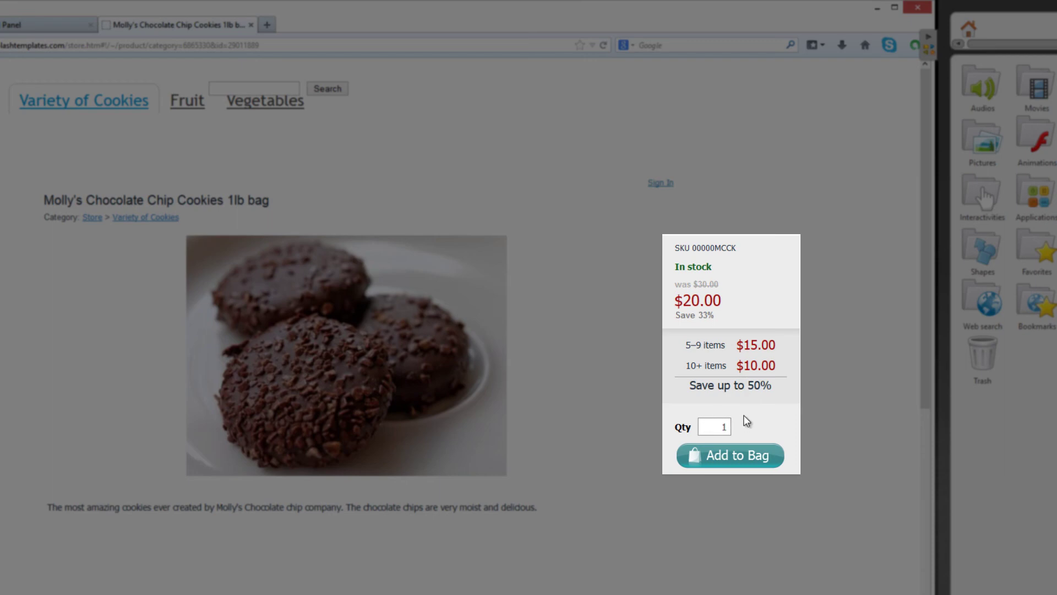
type("5")
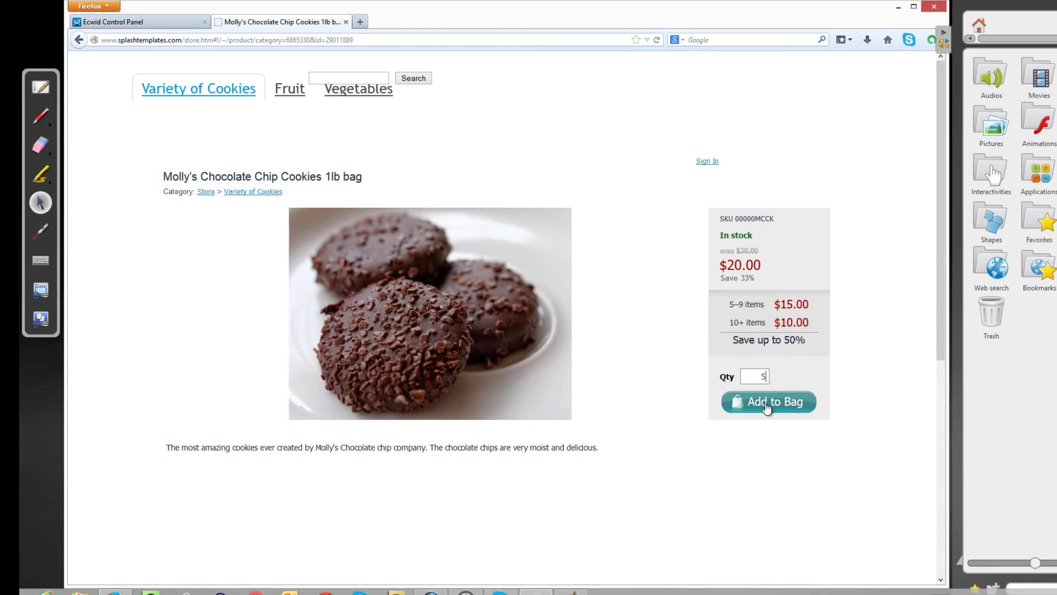
left_click(737, 450)
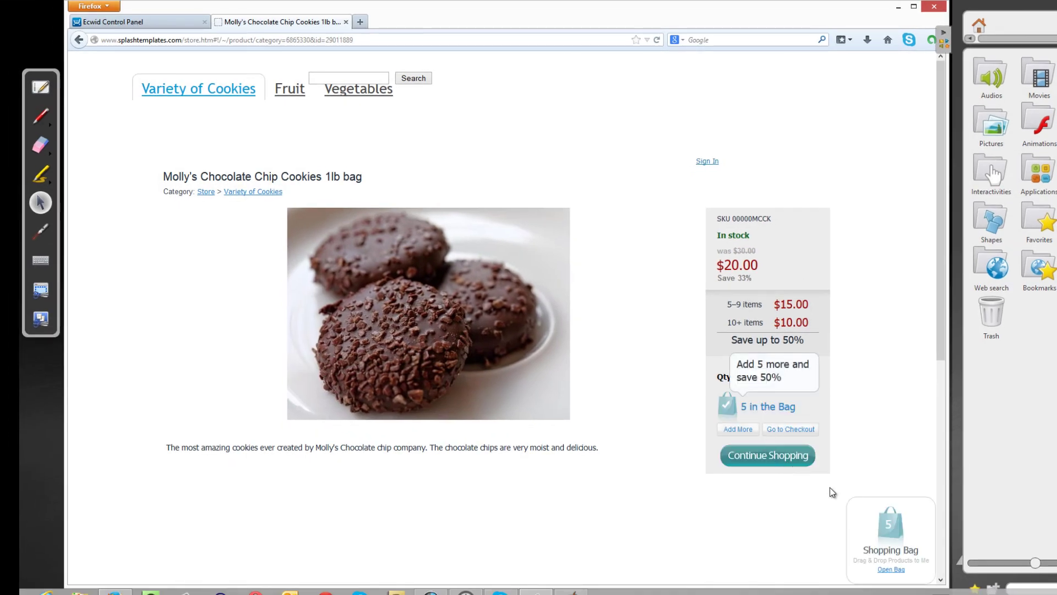
In the shopping bag, change the quantity from 5 to 10 for $10.00 each, $100.00 total
left_click(892, 529)
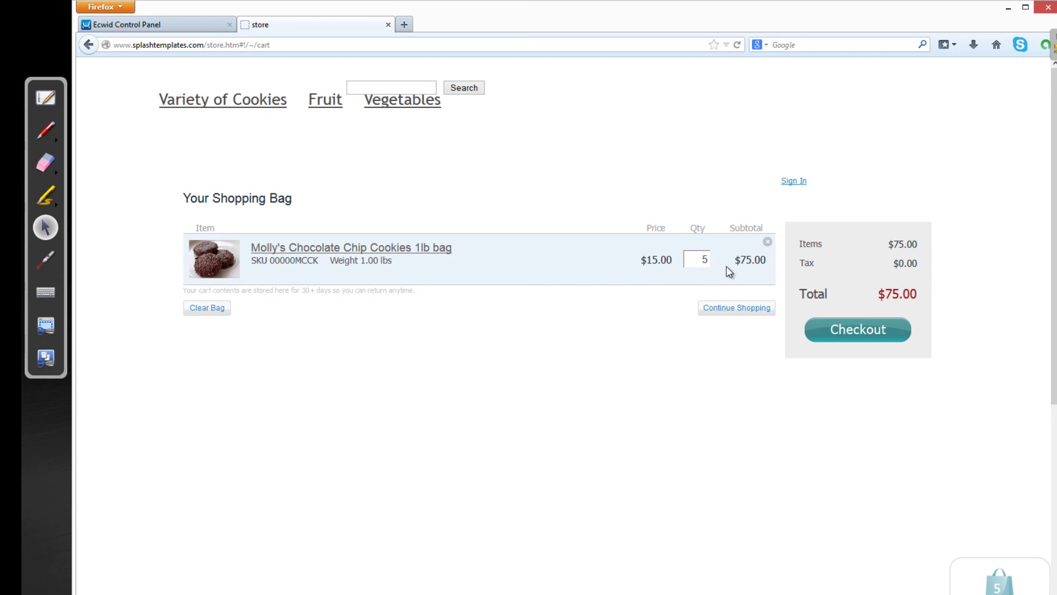
double_click(711, 258)
type("10")
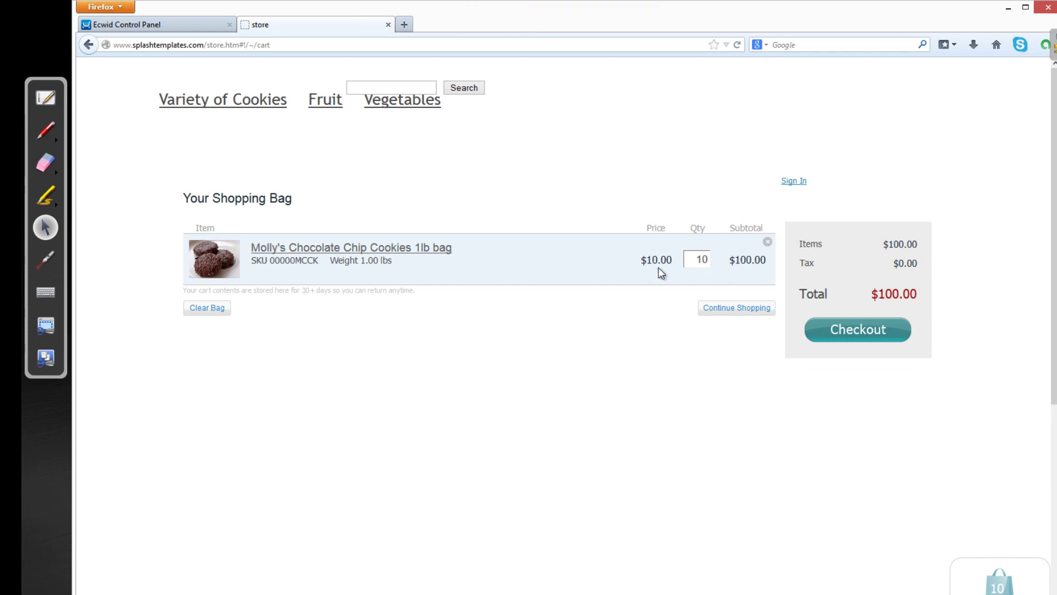